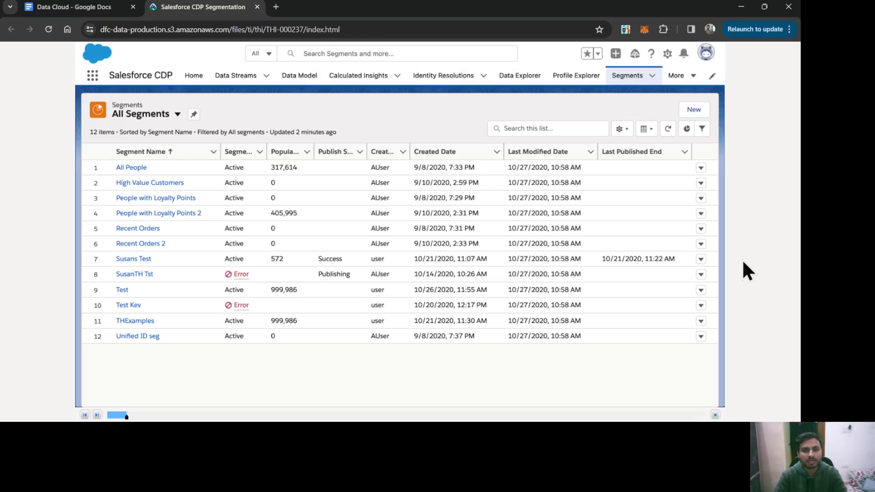
Create and save a new segment 'NTO Use Case' segmented on Unified Individual
{"action": "left_click", "coordinate": [689, 113]}
{"action": "left_click", "coordinate": [309, 210]}
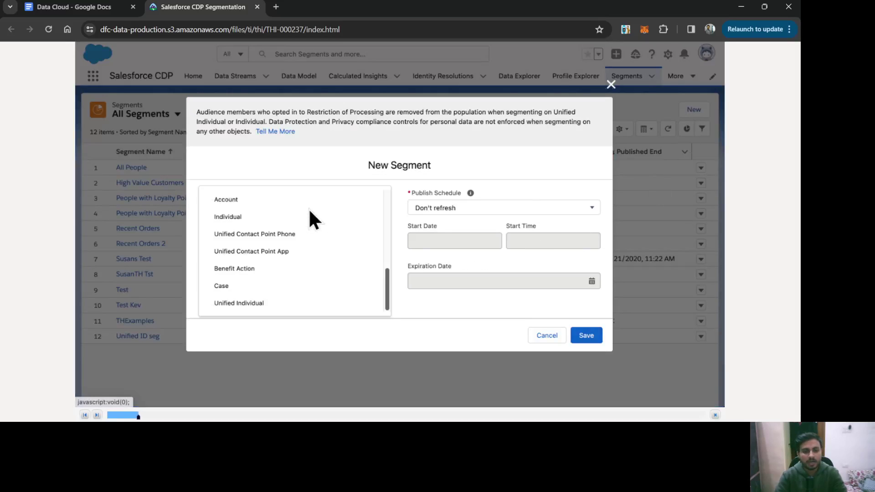
{"action": "left_click", "coordinate": [249, 303]}
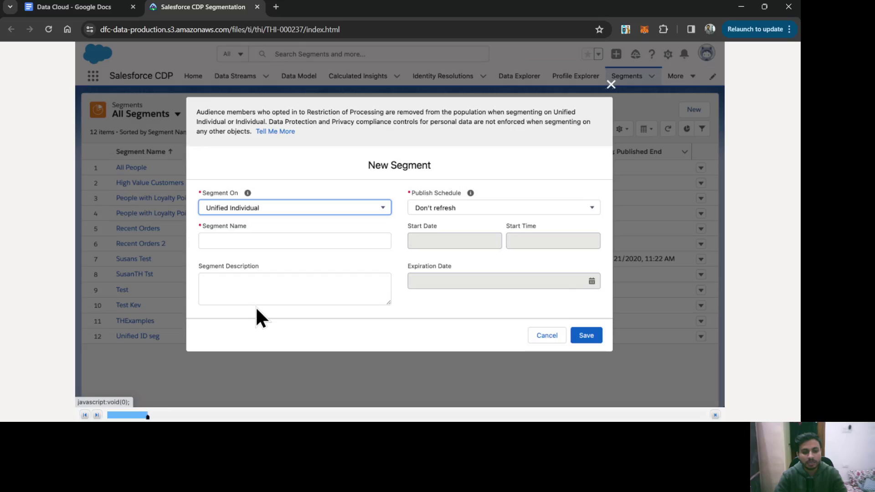
{"action": "left_click", "coordinate": [262, 242]}
{"action": "type", "text": "NTO Use Case"}
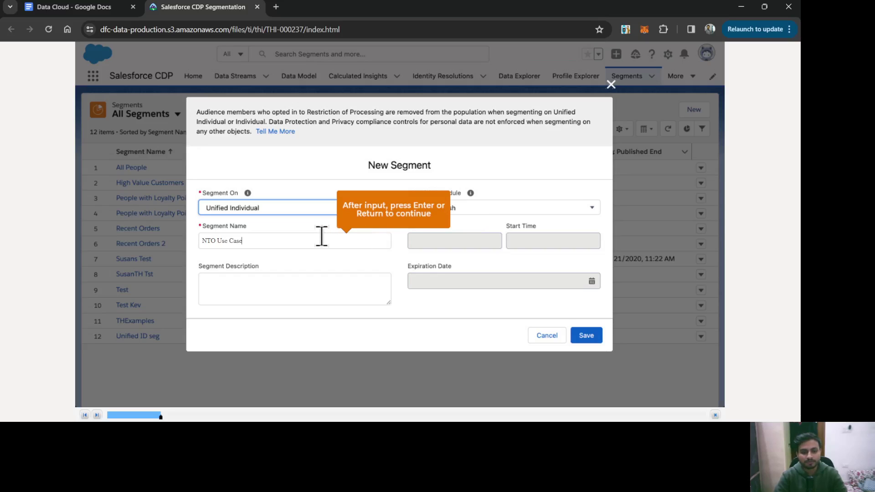
{"action": "key", "text": "Return"}
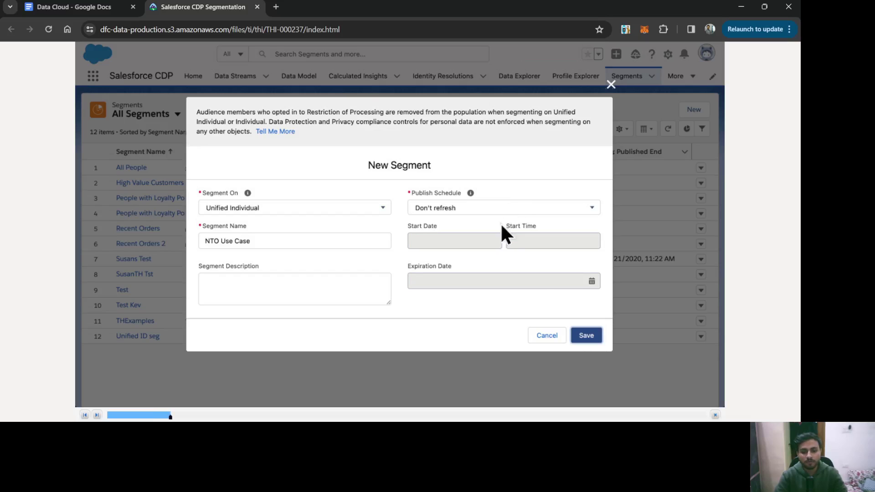
{"action": "left_click", "coordinate": [581, 338]}
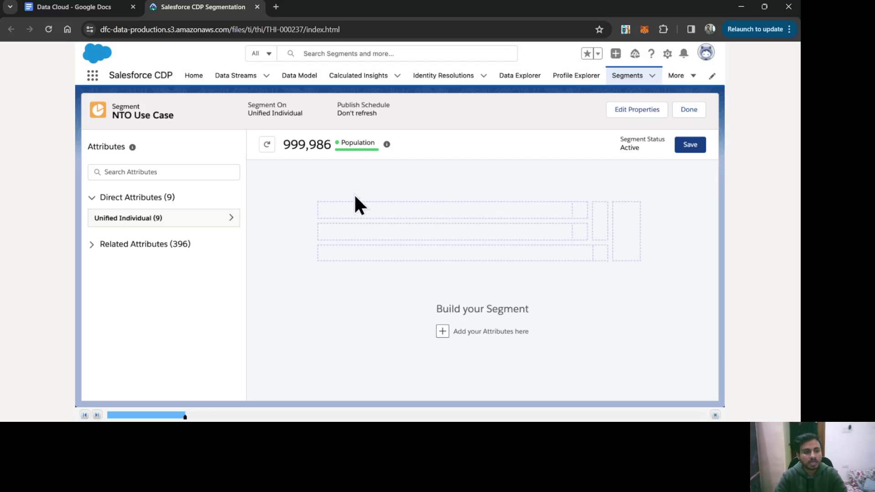
Add a Loyalty Points Balance Is Greater Than 50 rule to the segment canvas
{"action": "left_click", "coordinate": [175, 172]}
{"action": "key", "text": "Return"}
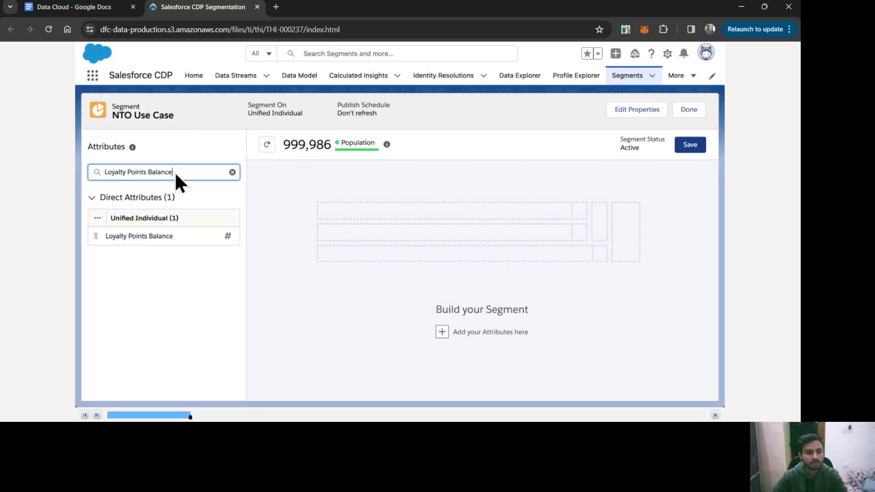
{"action": "left_click_drag", "start_coordinate": [145, 236], "coordinate": [416, 219]}
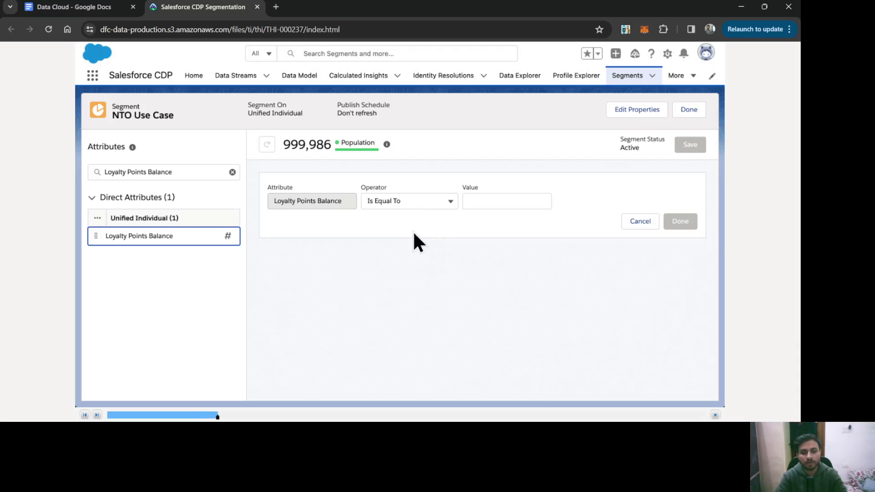
{"action": "left_click", "coordinate": [407, 203]}
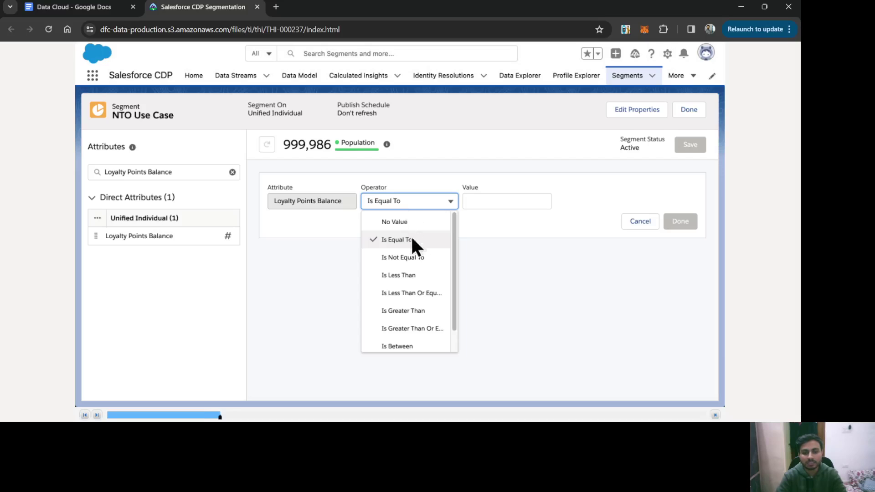
{"action": "left_click", "coordinate": [410, 311]}
{"action": "left_click", "coordinate": [503, 203]}
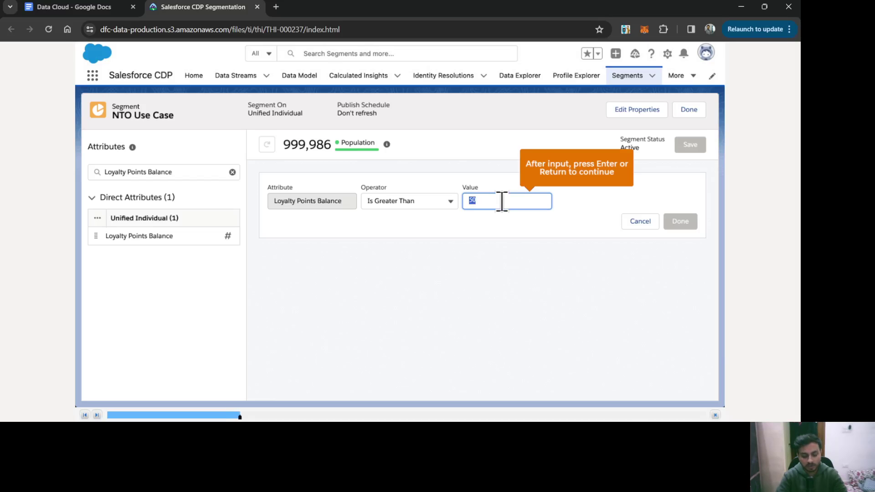
{"action": "type", "text": "50"}
{"action": "key", "text": "Return"}
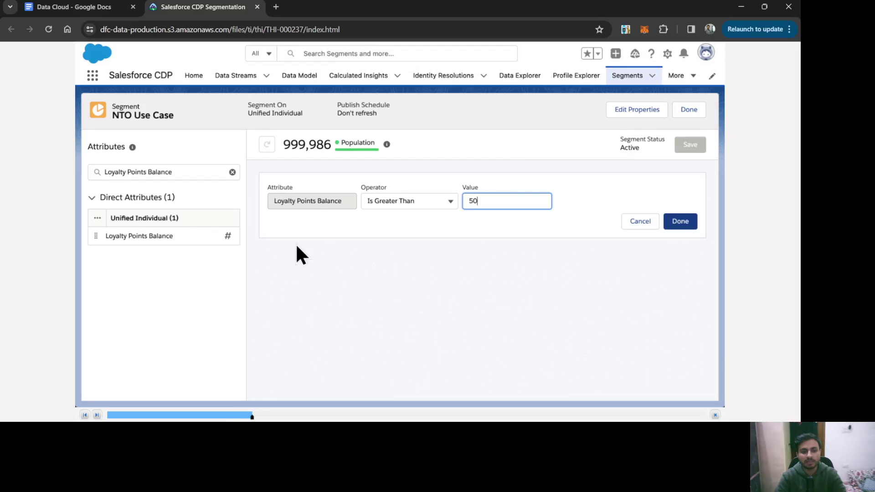
{"action": "left_click", "coordinate": [674, 225]}
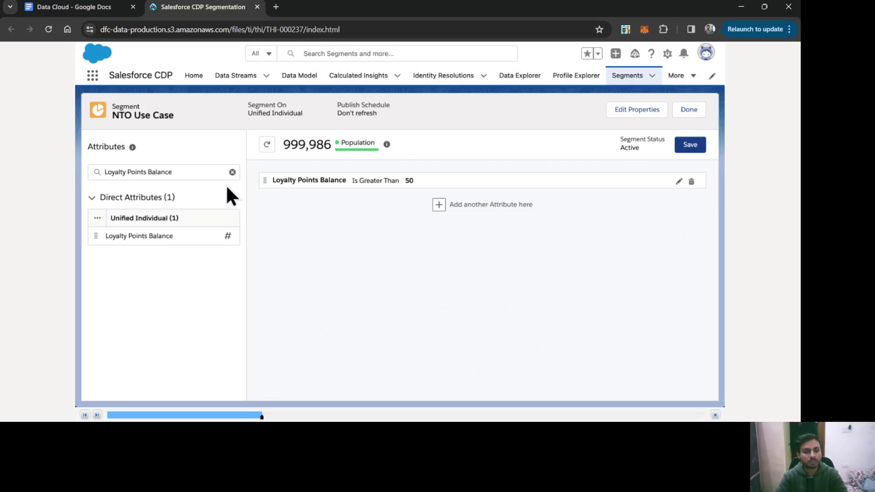
{"action": "left_click", "coordinate": [228, 172]}
Add Email Engagement's Engagement Channel Action below the Loyalty Points rule as a Count At Least condition
{"action": "key", "text": "Return"}
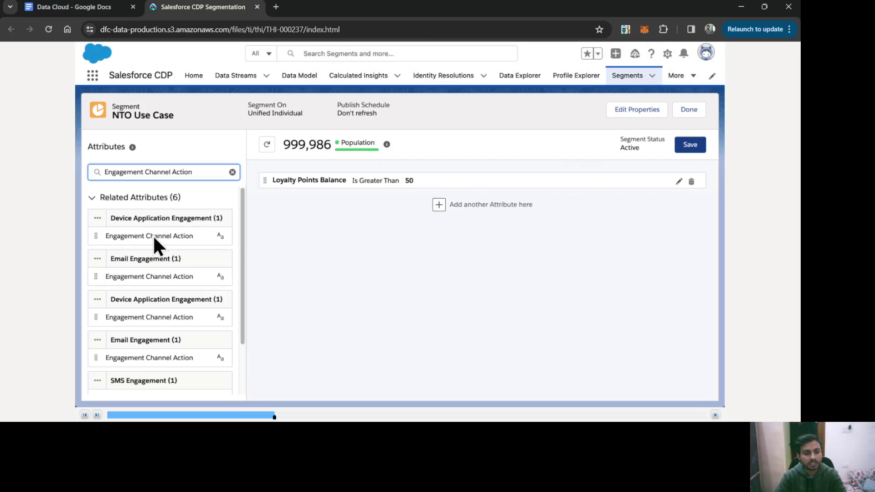
{"action": "left_click_drag", "start_coordinate": [157, 277], "coordinate": [438, 207]}
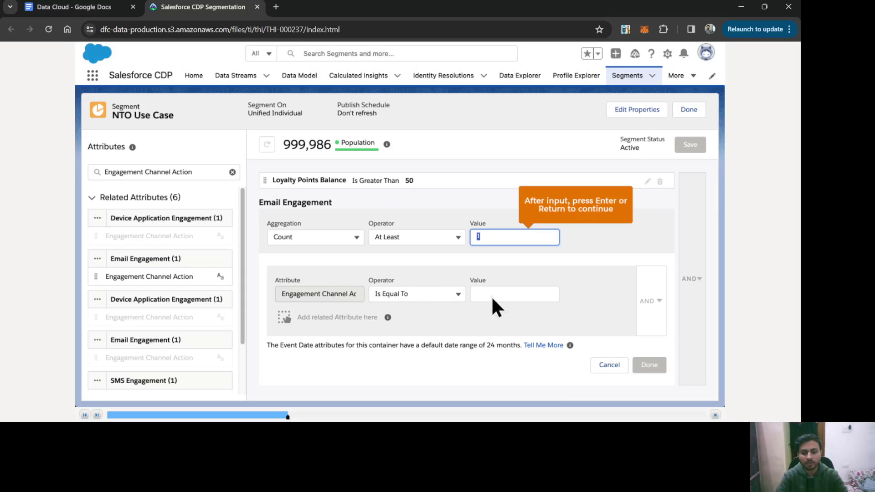
Set the Email Engagement count to at least 1 with channel action Contains 'Open'
{"action": "type", "text": "1"}
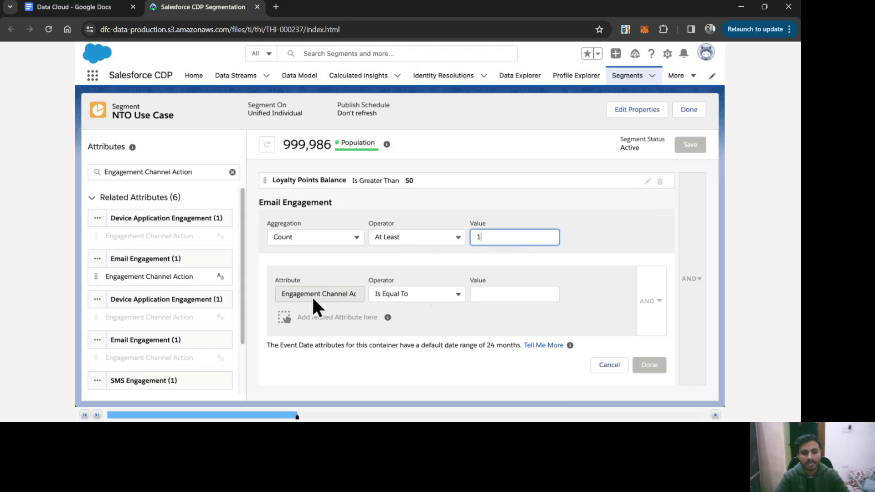
{"action": "left_click", "coordinate": [413, 301]}
{"action": "left_click", "coordinate": [418, 351]}
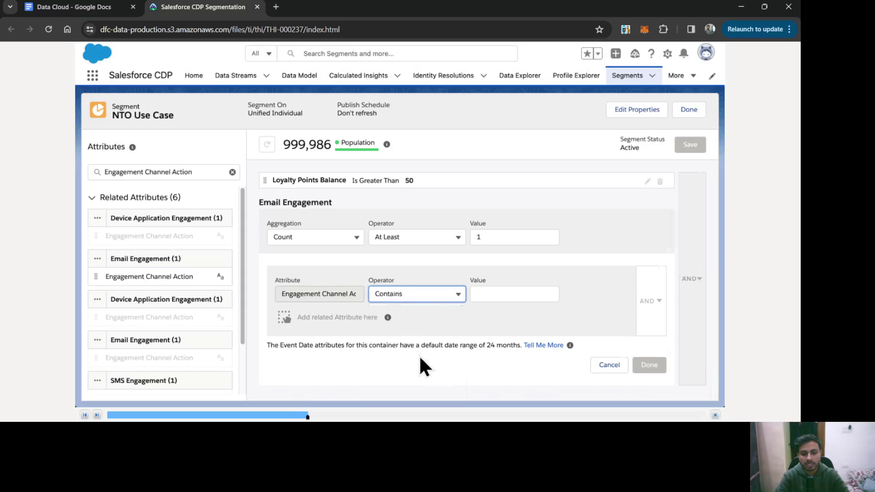
{"action": "left_click", "coordinate": [500, 299]}
{"action": "type", "text": "Open"}
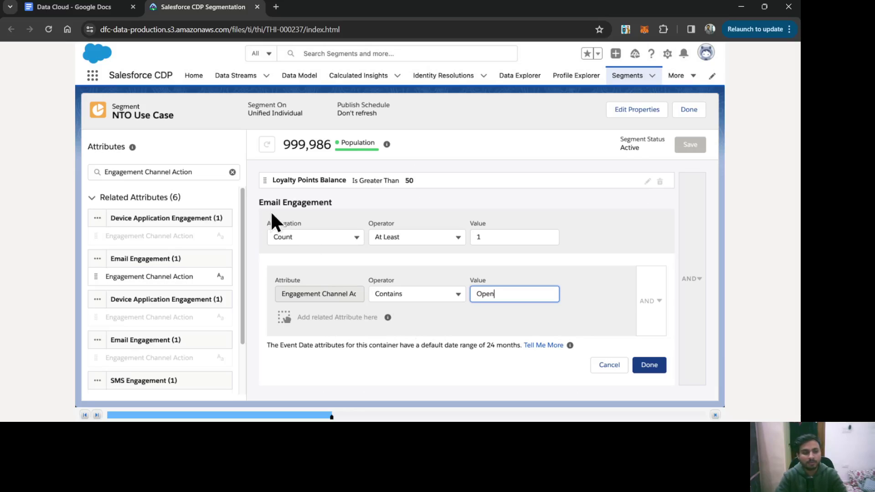
Add an Engagement Date Time condition of Last Number Of Days 60 to the Email Engagement rule
{"action": "left_click", "coordinate": [233, 172]}
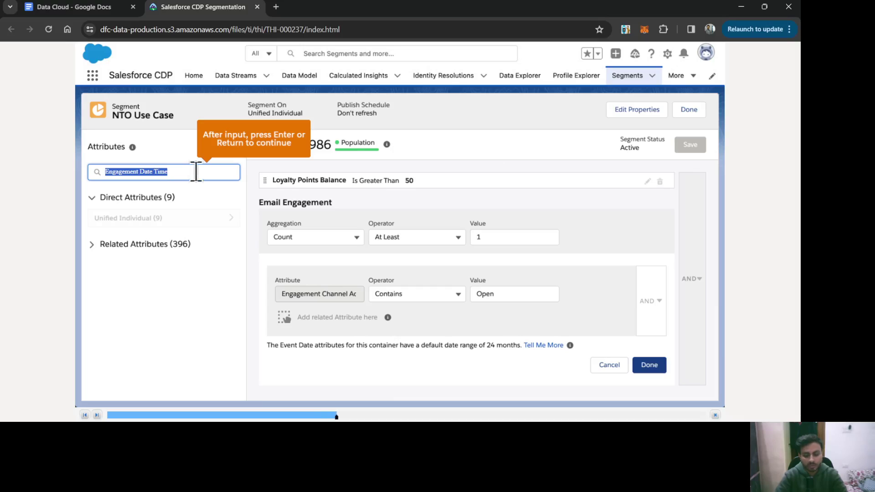
{"action": "type", "text": "Engagement Date Time"}
{"action": "key", "text": "Return"}
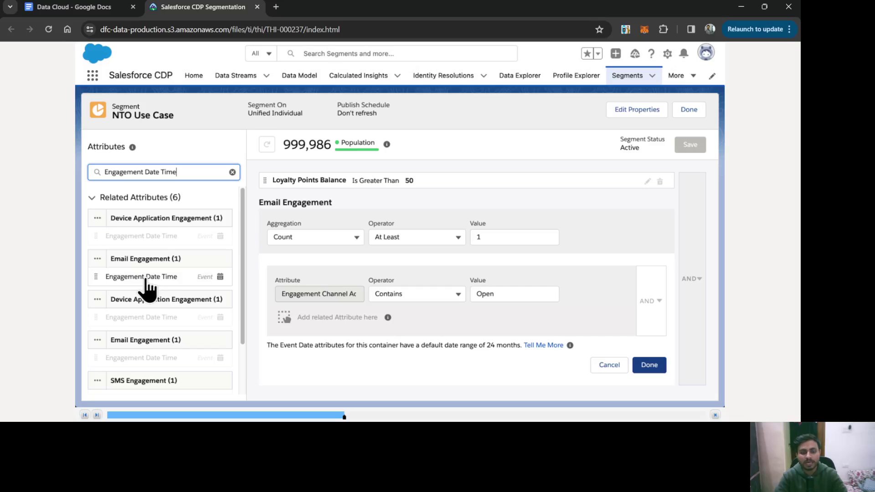
{"action": "left_click_drag", "start_coordinate": [142, 277], "coordinate": [343, 336]}
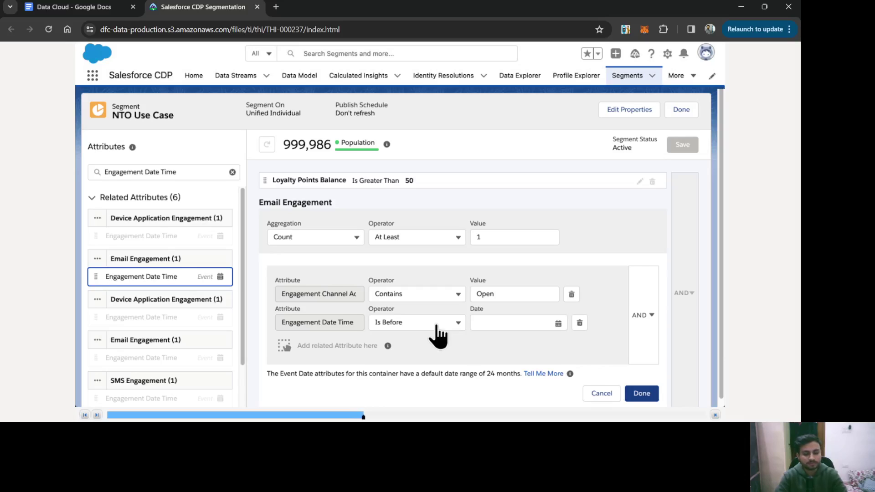
{"action": "left_click", "coordinate": [424, 352]}
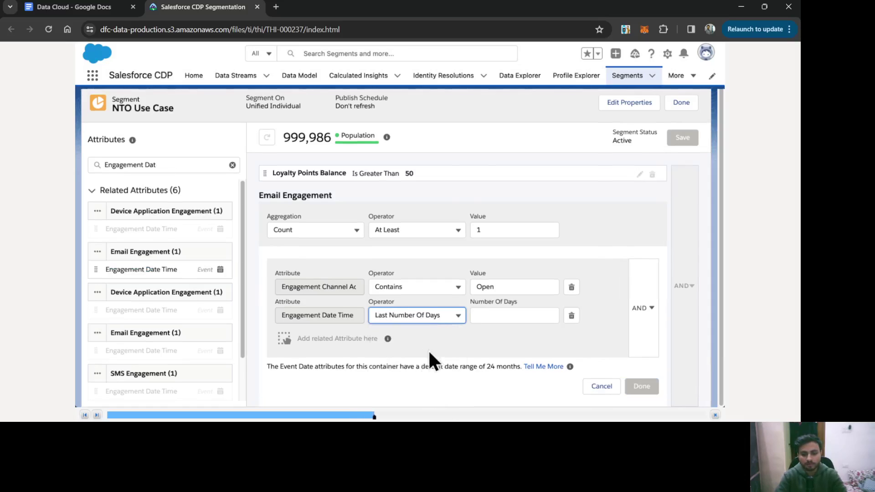
{"action": "left_click", "coordinate": [512, 314]}
{"action": "type", "text": "60"}
{"action": "key", "text": "Return"}
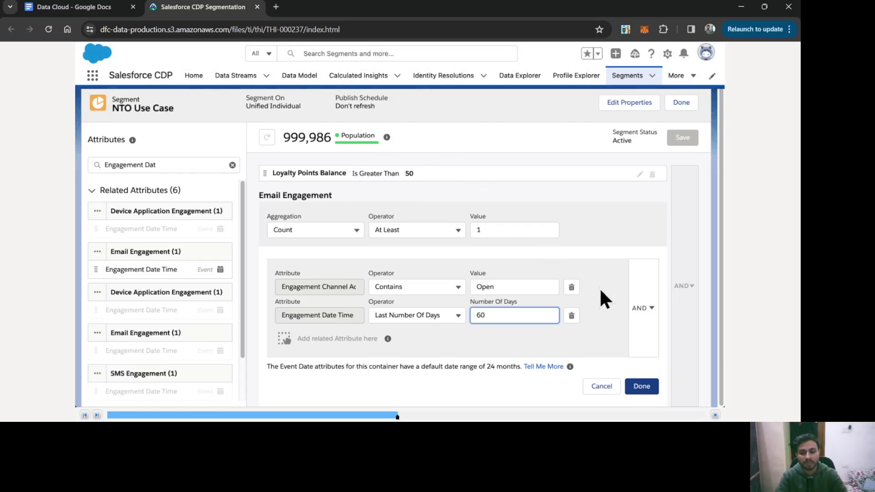
Finish the Email Engagement container and save the segment, recounting its population to 572
{"action": "left_click", "coordinate": [641, 386]}
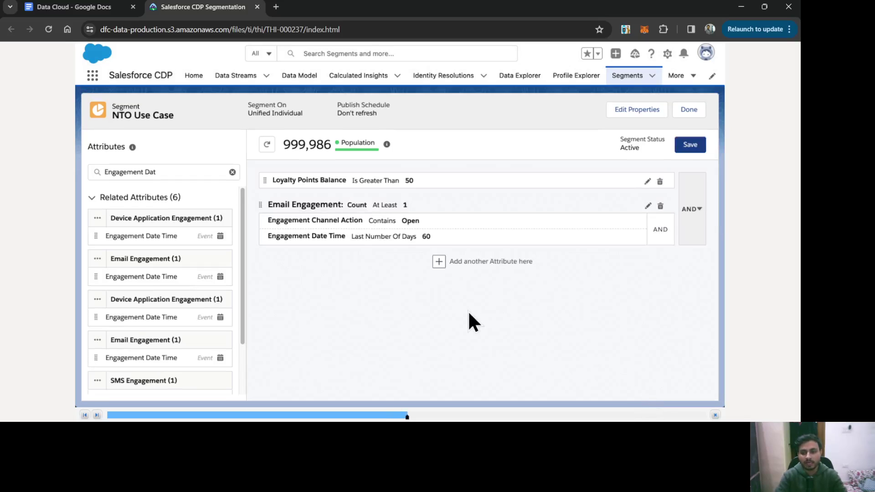
{"action": "left_click", "coordinate": [690, 144]}
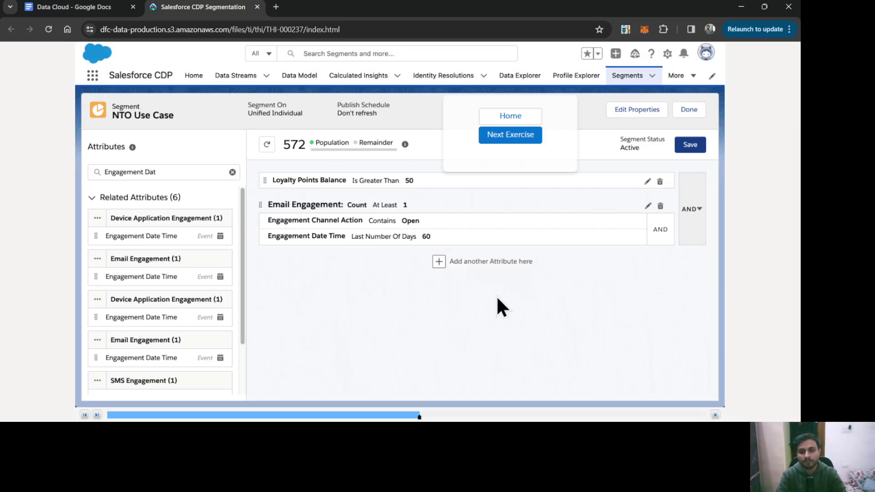
Publish the NTO Use Case segment and go to the empty Activations list
{"action": "left_click", "coordinate": [508, 136]}
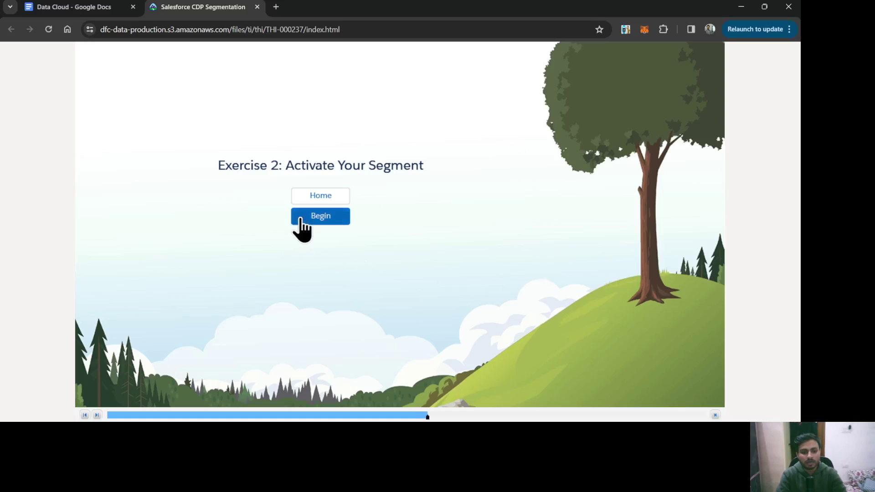
{"action": "left_click", "coordinate": [301, 218]}
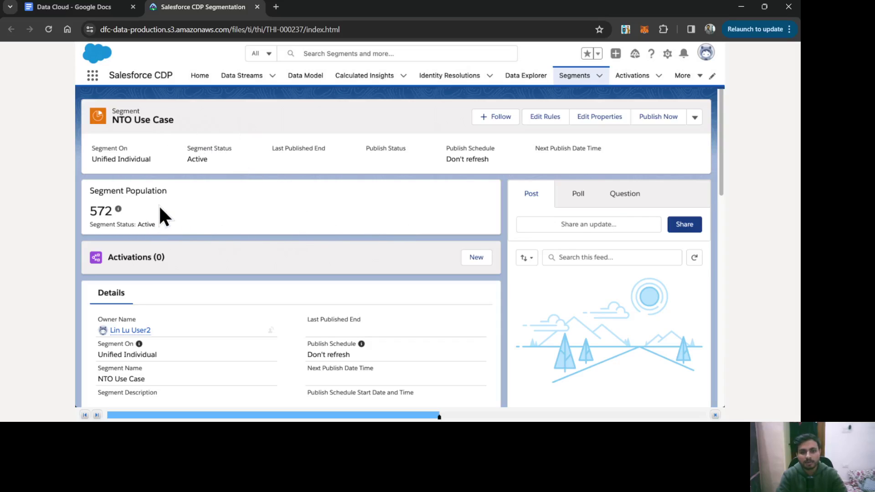
{"action": "left_click", "coordinate": [655, 118]}
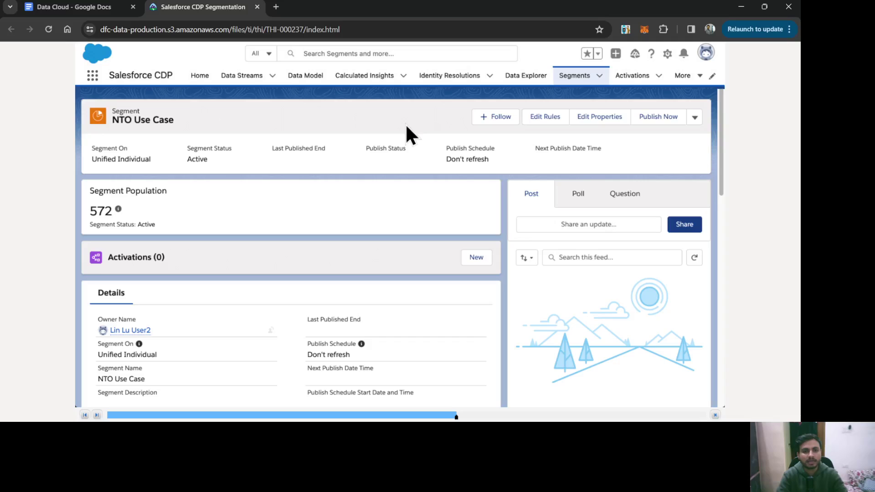
{"action": "left_click", "coordinate": [631, 77]}
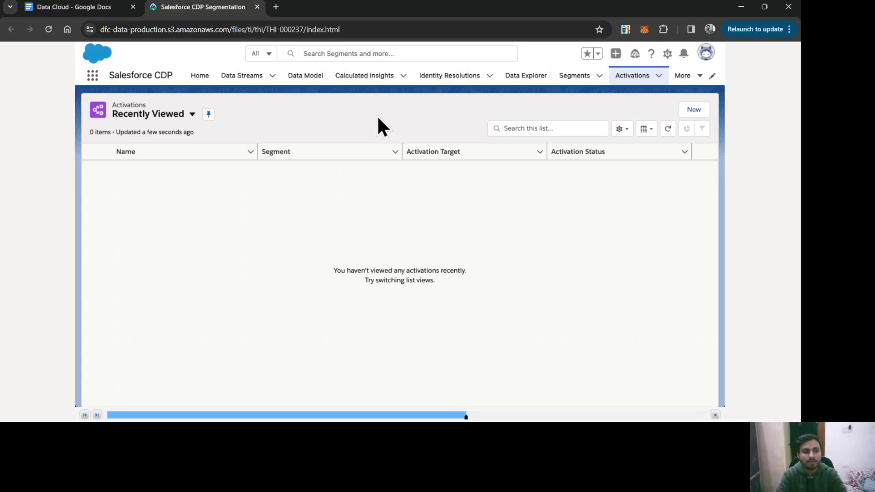
Start a new activation for the NTO Use Case segment and continue to the target step
{"action": "left_click", "coordinate": [694, 110]}
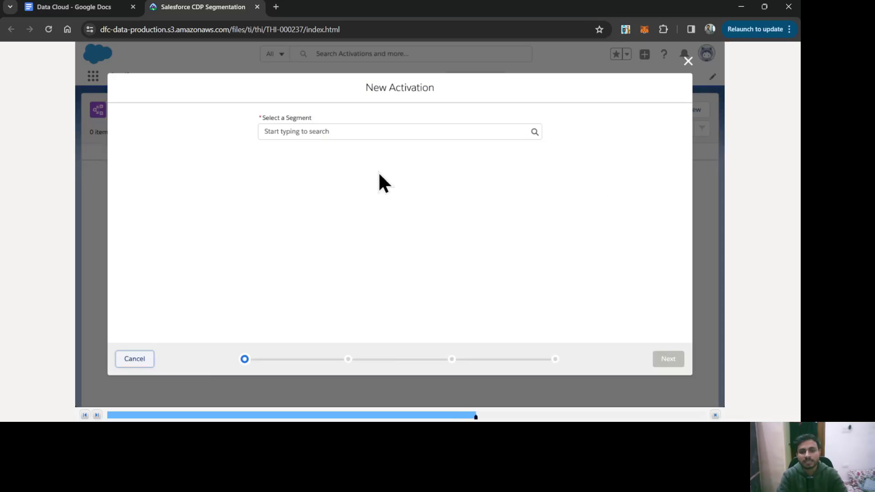
{"action": "left_click", "coordinate": [333, 132]}
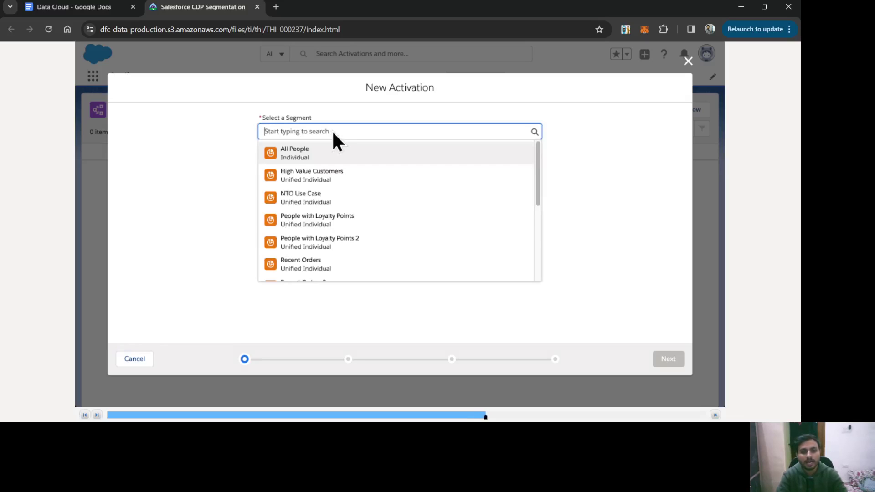
{"action": "left_click", "coordinate": [292, 197]}
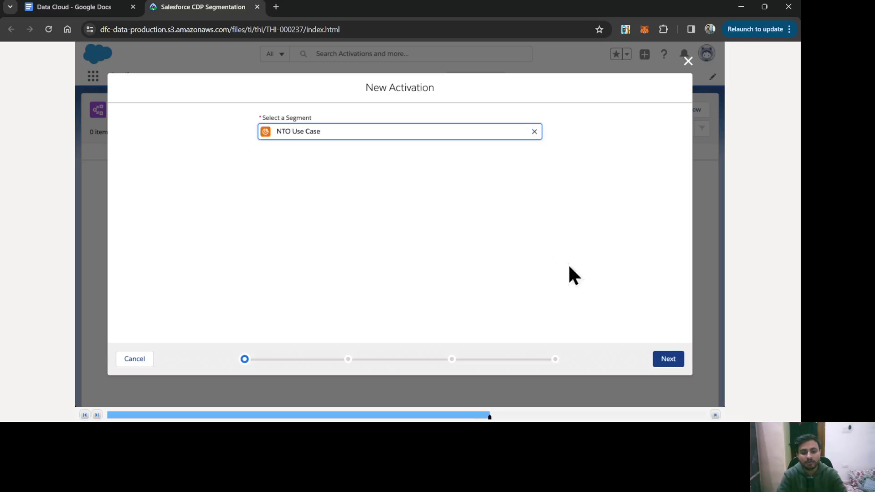
{"action": "left_click", "coordinate": [668, 359]}
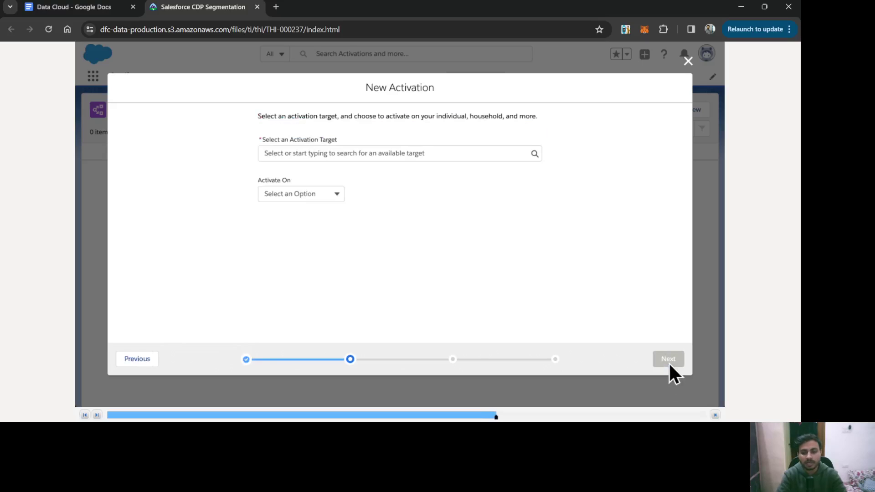
Target the activation to Marketing Cloud Bundle, activating on Unified Individual, and continue
{"action": "left_click", "coordinate": [360, 153]}
{"action": "left_click", "coordinate": [358, 172]}
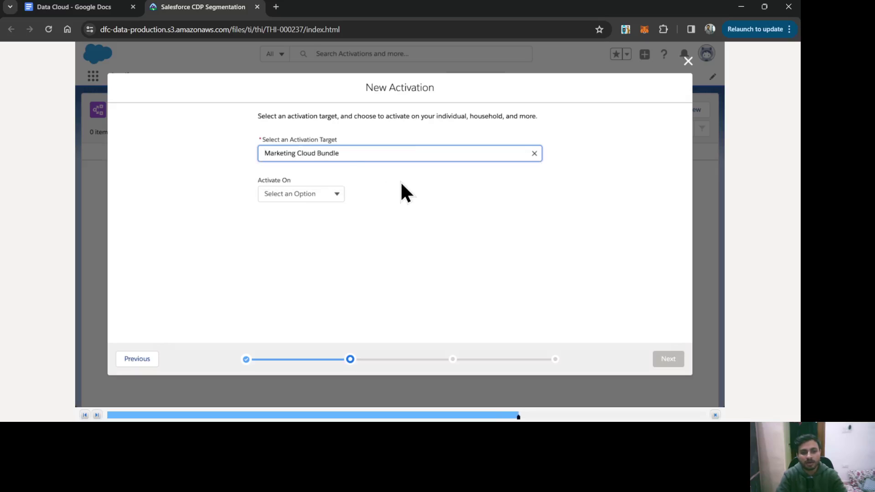
{"action": "left_click", "coordinate": [329, 195]}
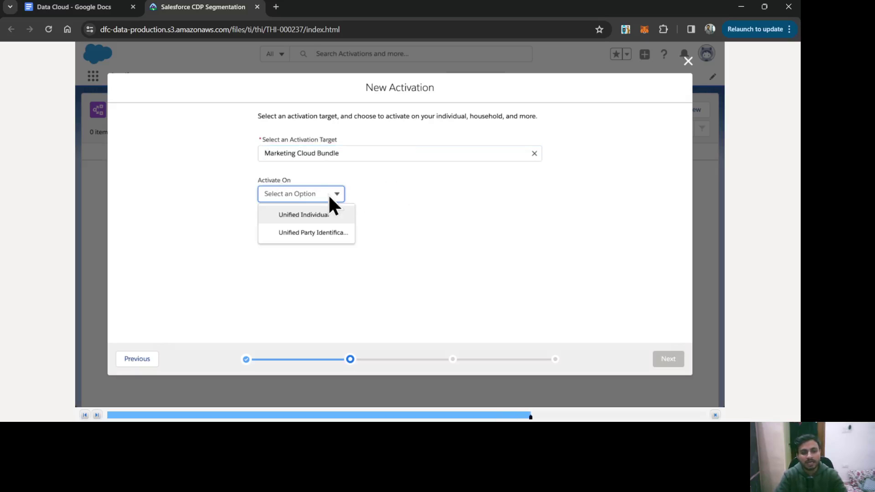
{"action": "left_click", "coordinate": [308, 223]}
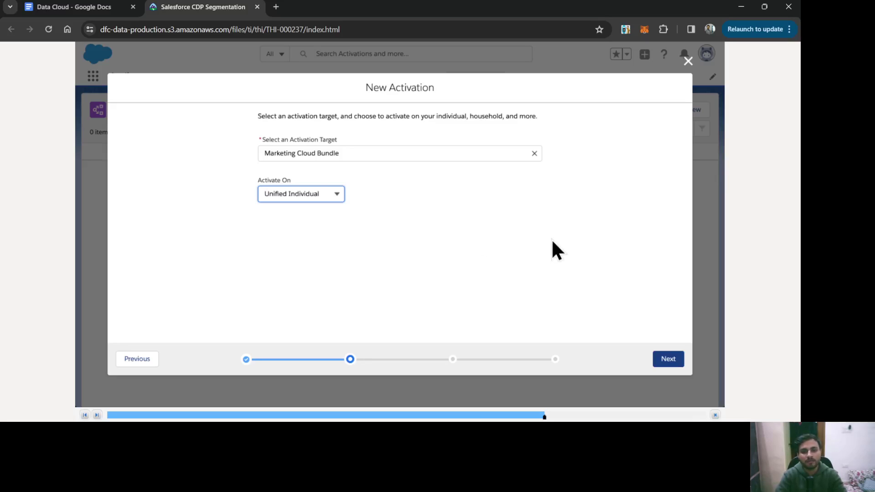
{"action": "left_click", "coordinate": [662, 362]}
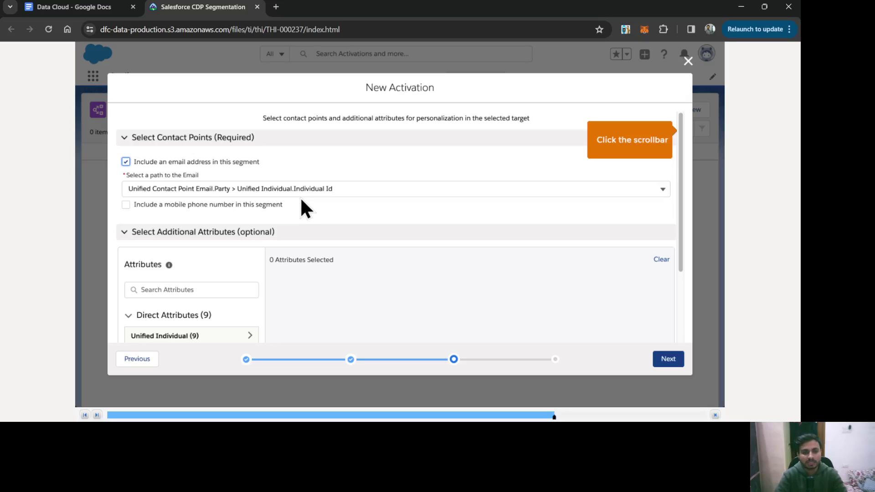
{"action": "left_click", "coordinate": [103, 9]}
Review the Individual–Contact Point Email data-model diagram in the Data Cloud notes, then return to Salesforce CDP
{"action": "scroll", "coordinate": [383, 204], "scroll_direction": "up", "scroll_amount": 20}
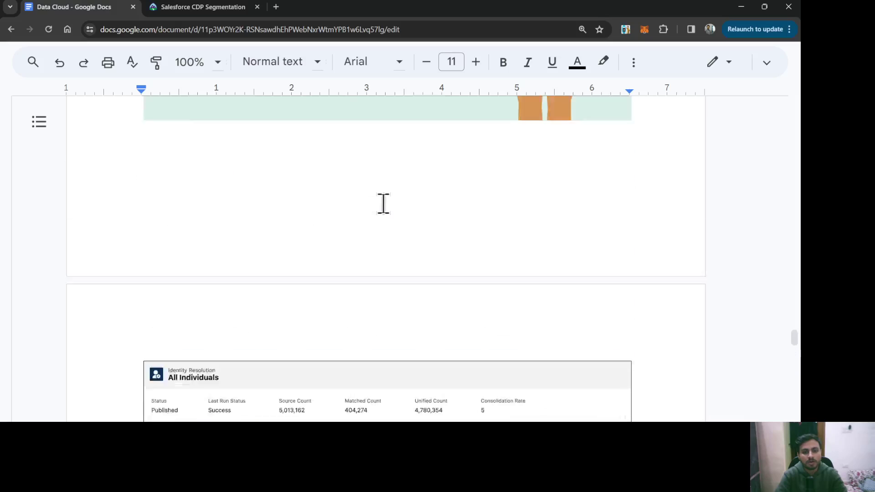
{"action": "scroll", "coordinate": [384, 205], "scroll_direction": "up", "scroll_amount": 5}
{"action": "scroll", "coordinate": [464, 172], "scroll_direction": "down", "scroll_amount": 1}
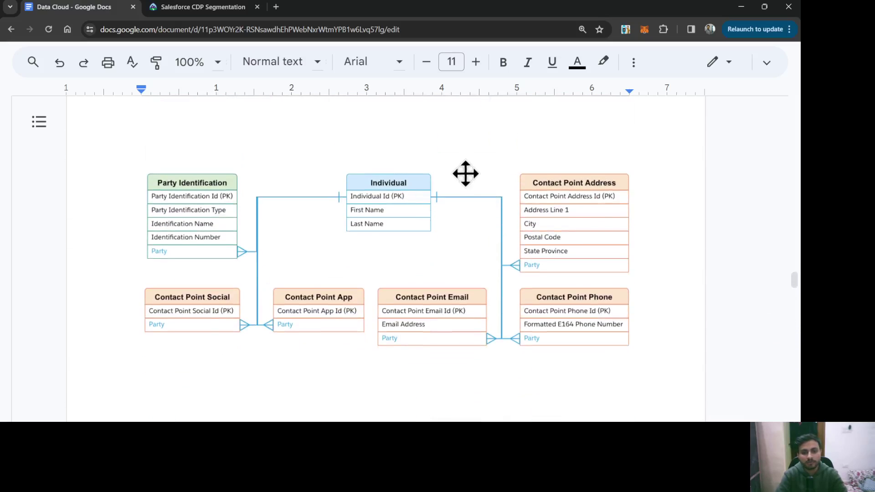
{"action": "scroll", "coordinate": [533, 255], "scroll_direction": "down", "scroll_amount": 1}
{"action": "scroll", "coordinate": [531, 258], "scroll_direction": "up", "scroll_amount": 1}
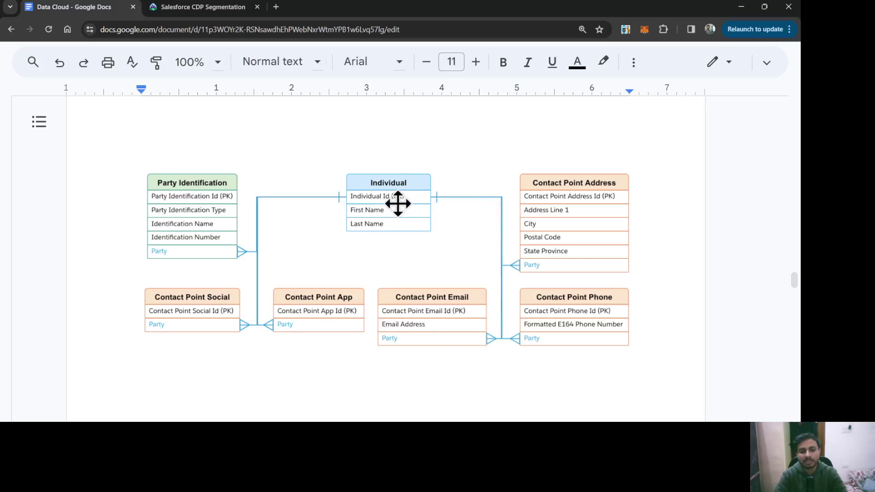
{"action": "left_click", "coordinate": [205, 6]}
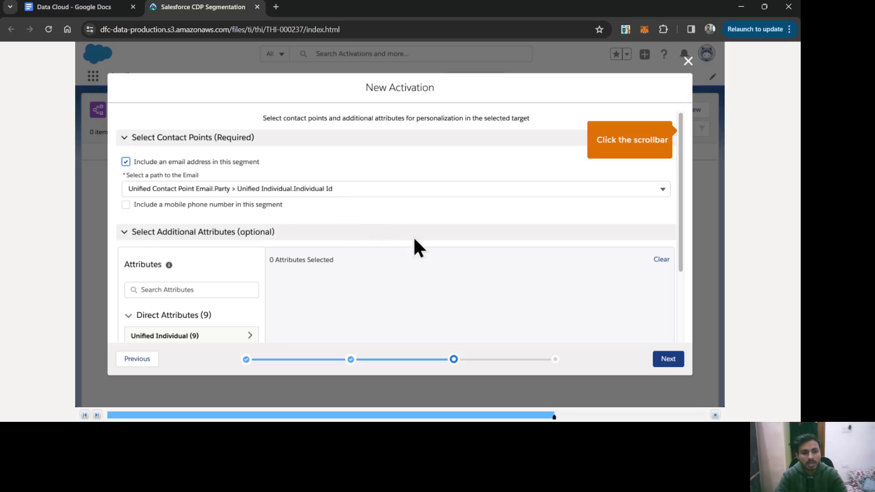
Search for the First Name attribute and add it to the selected attributes
{"action": "left_click", "coordinate": [681, 263]}
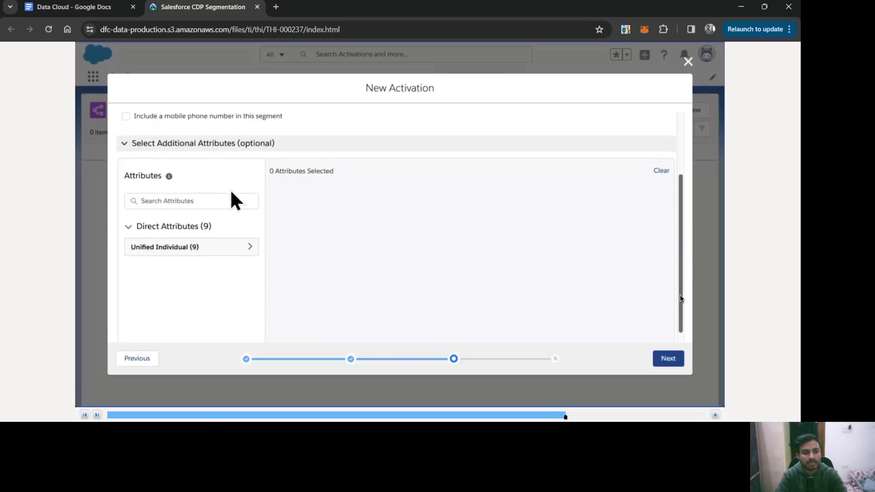
{"action": "left_click", "coordinate": [169, 199]}
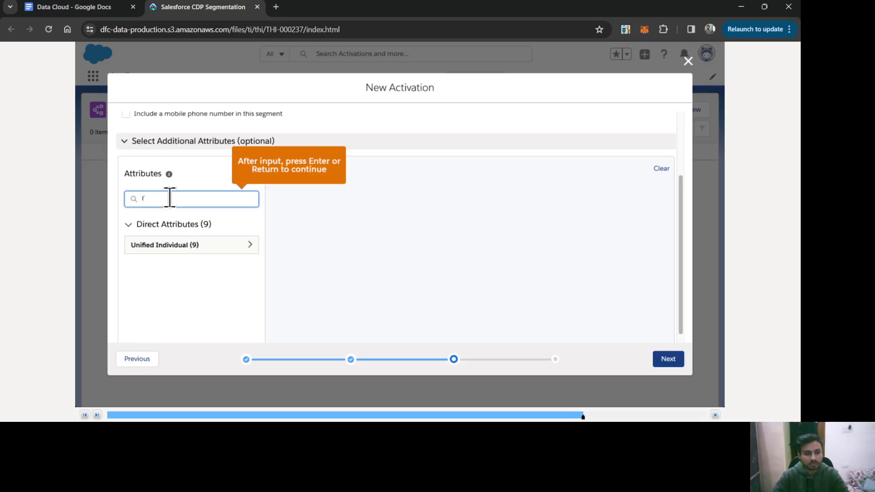
{"action": "type", "text": "First Name"}
{"action": "key", "text": "Return"}
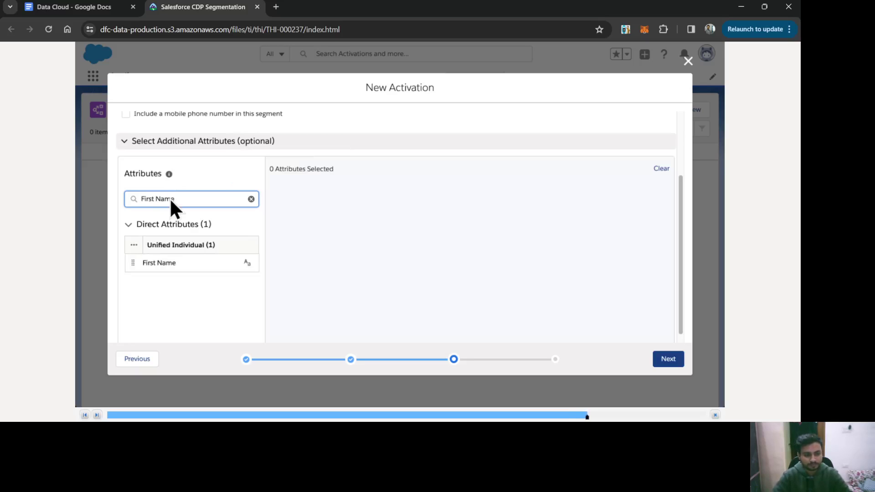
{"action": "left_click_drag", "start_coordinate": [146, 264], "coordinate": [364, 196]}
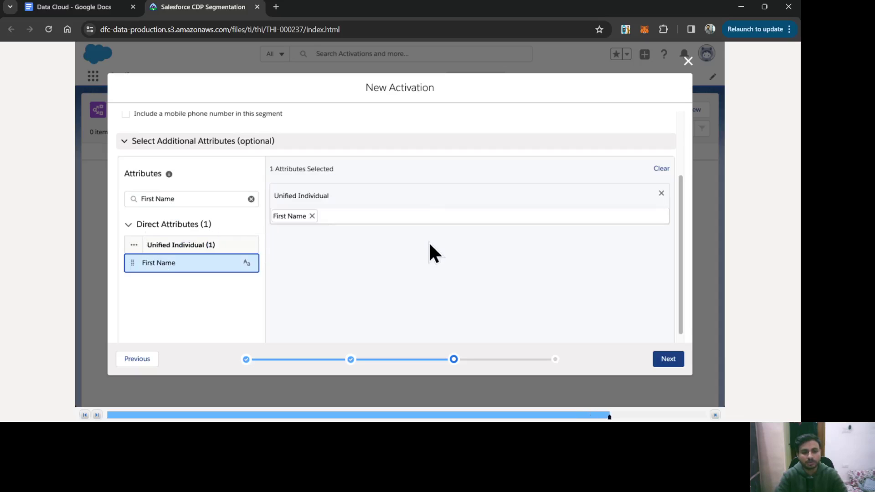
Add Loyalty Points Balance as a second attribute and continue to the naming step
{"action": "left_click", "coordinate": [251, 199]}
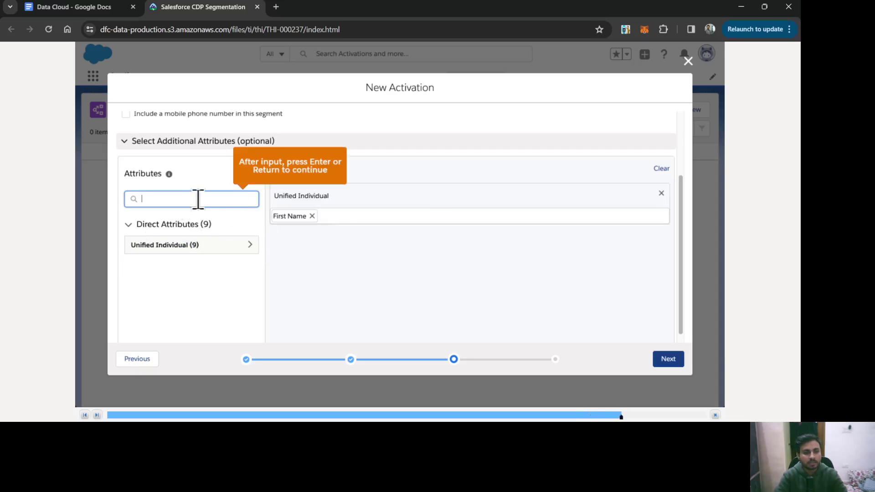
{"action": "type", "text": "Loyalty Points Balance"}
{"action": "key", "text": "Return"}
{"action": "left_click_drag", "start_coordinate": [171, 267], "coordinate": [517, 285]}
{"action": "left_click", "coordinate": [666, 363]}
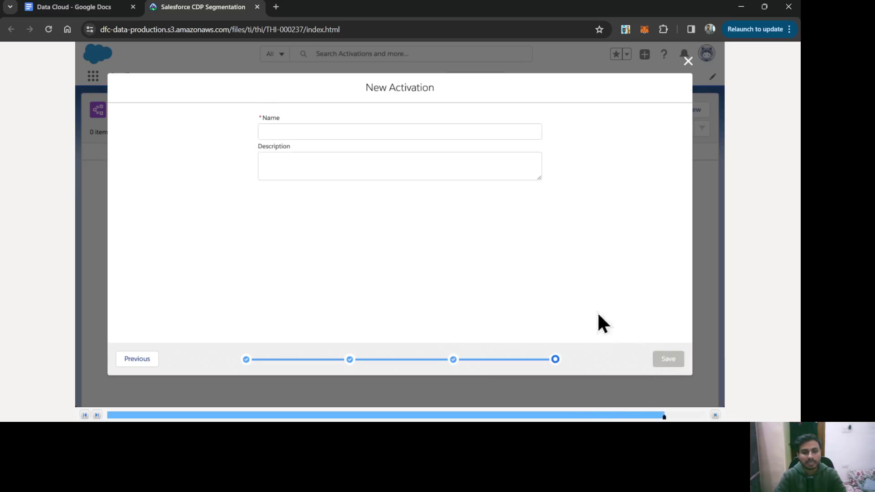
Name the activation 'NTO Use Case' and save it
{"action": "left_click", "coordinate": [283, 131]}
{"action": "type", "text": "NTO Use Case"}
{"action": "key", "text": "Return"}
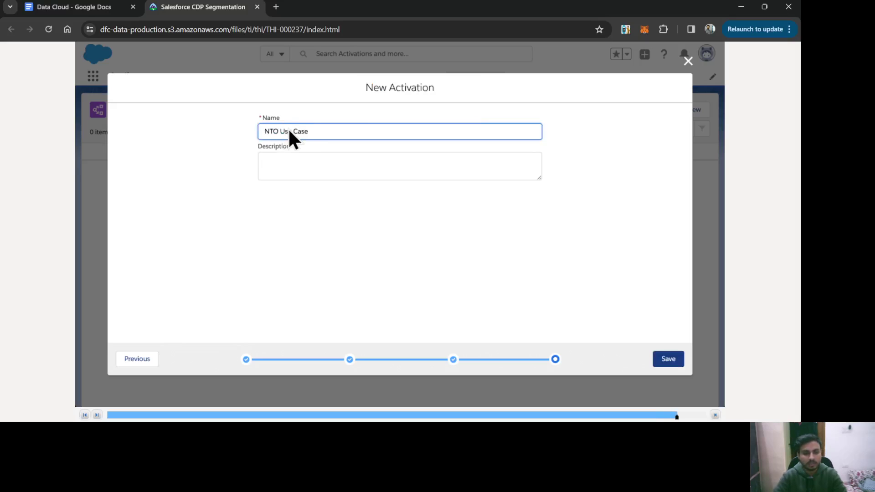
{"action": "left_click", "coordinate": [666, 359]}
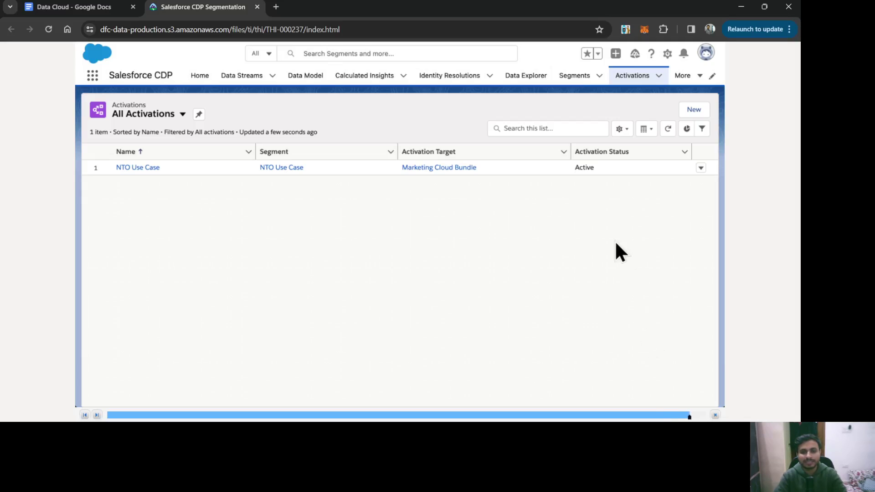